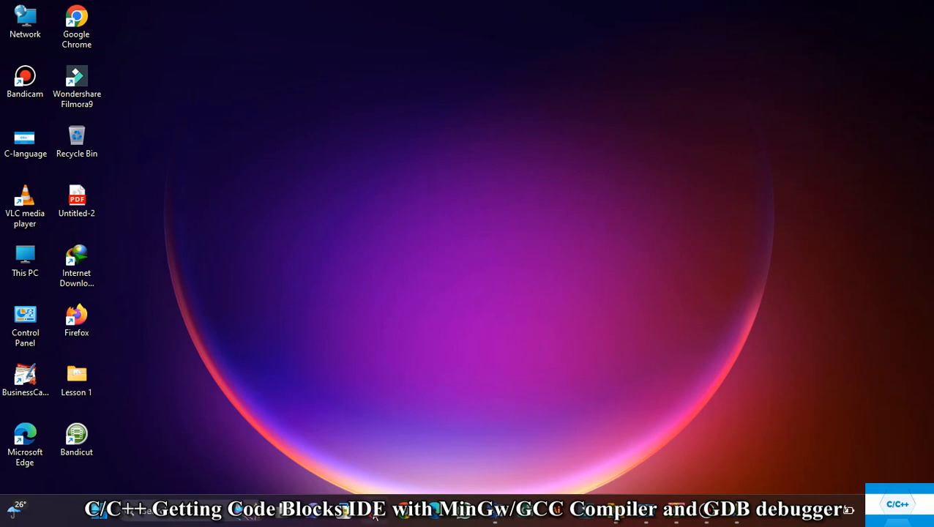
Open Firefox and go to the codeblocks.org website
{"action": "left_click", "coordinate": [375, 517]}
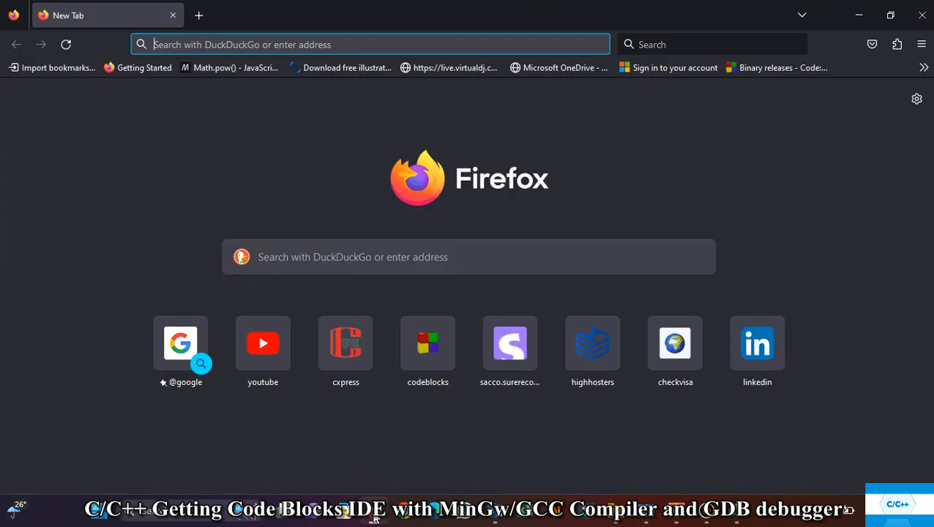
{"action": "left_click", "coordinate": [244, 42]}
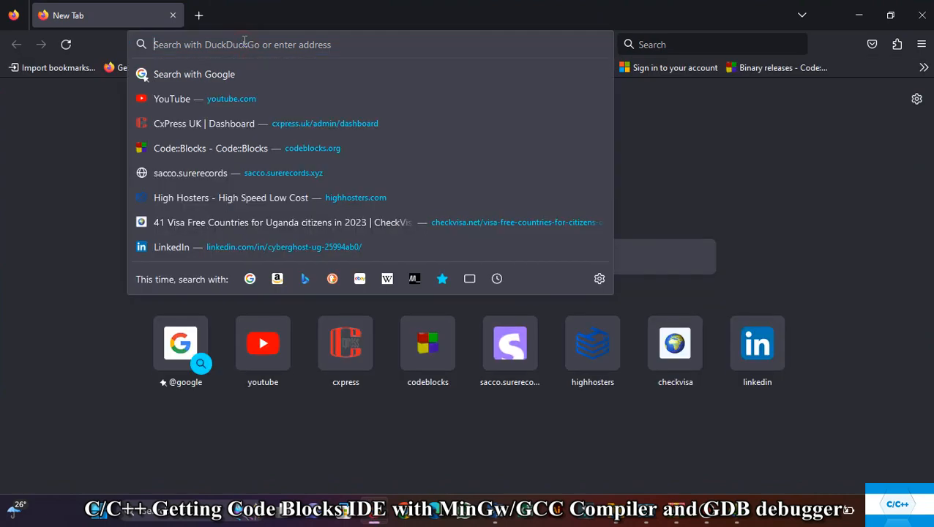
{"action": "type", "text": "codeblocks.org/"}
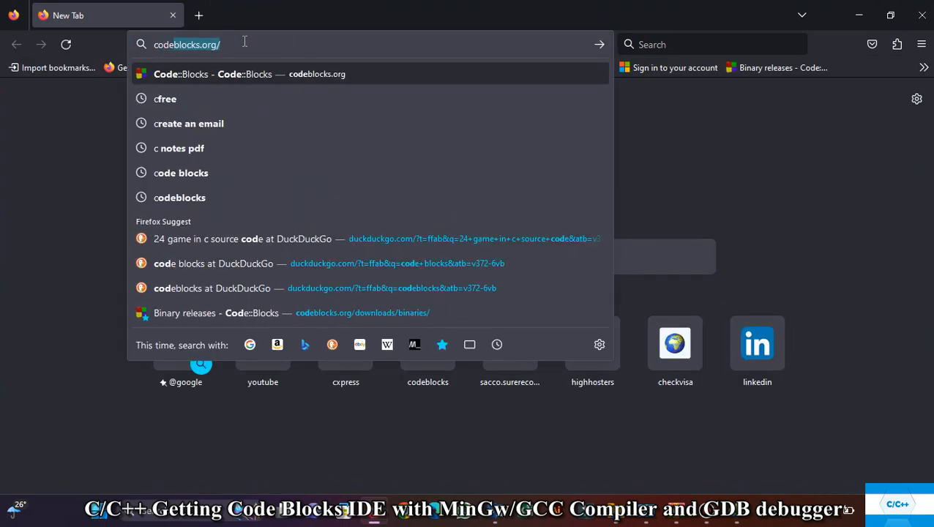
{"action": "key", "text": "Right"}
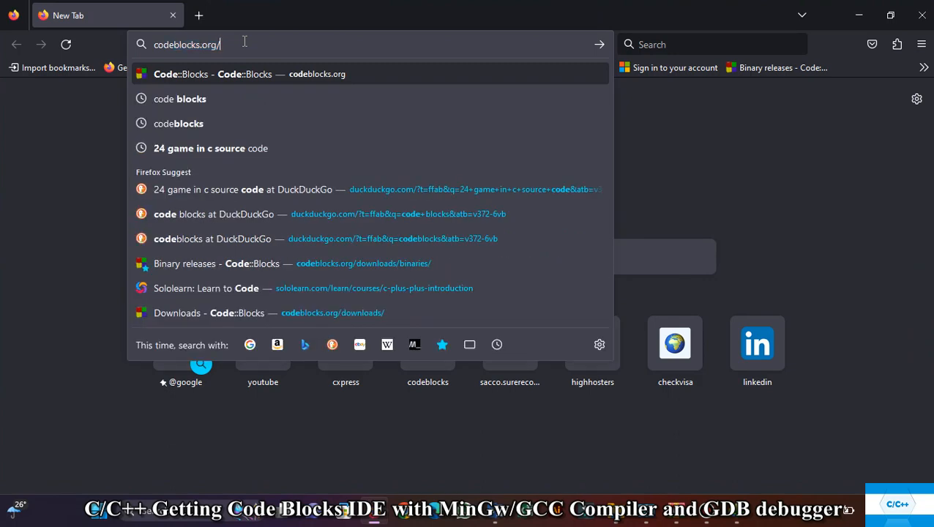
{"action": "key", "text": "Return"}
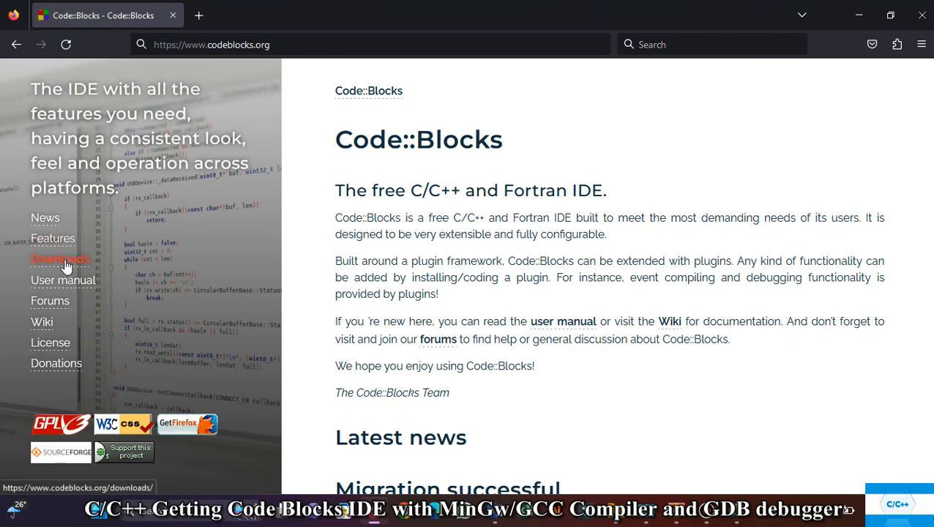
Go to the Code::Blocks downloads and open the Binary releases page, using its bookmark in a new browser tab
{"action": "left_click", "coordinate": [64, 265]}
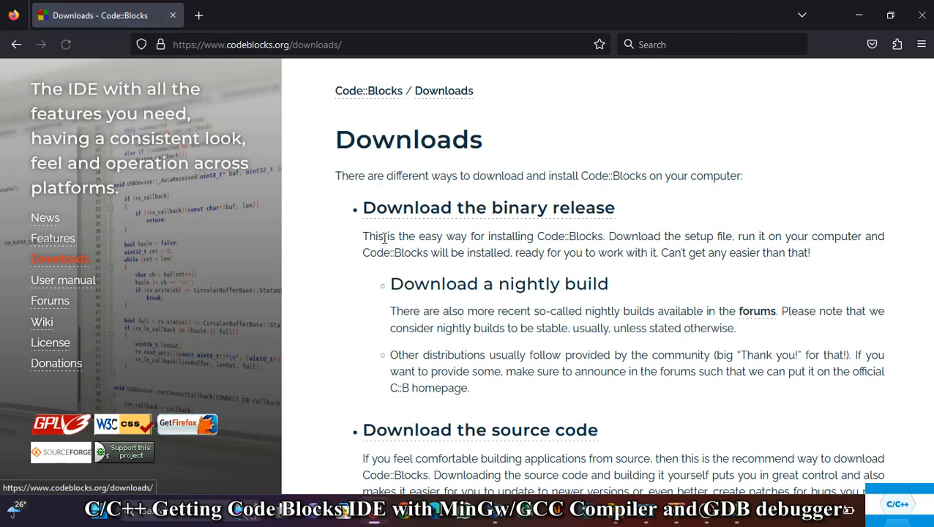
{"action": "left_click", "coordinate": [436, 210]}
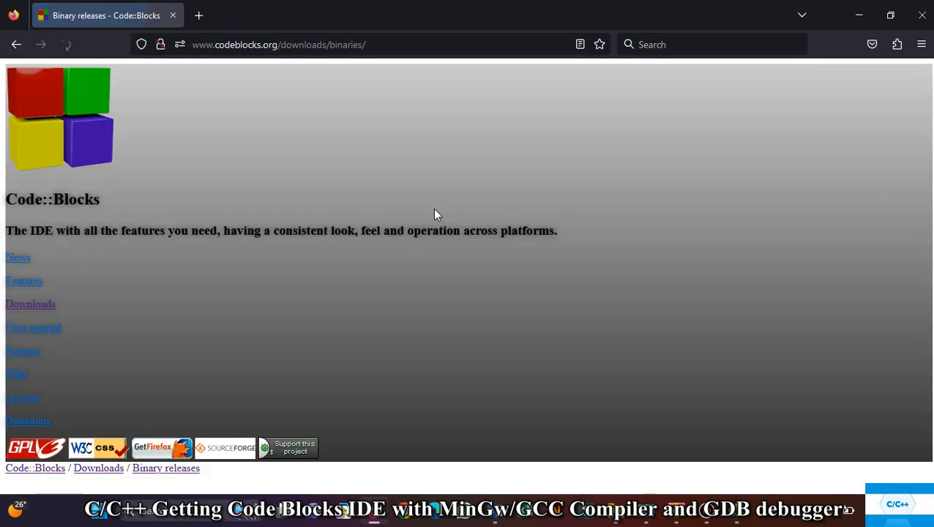
{"action": "left_click", "coordinate": [198, 17]}
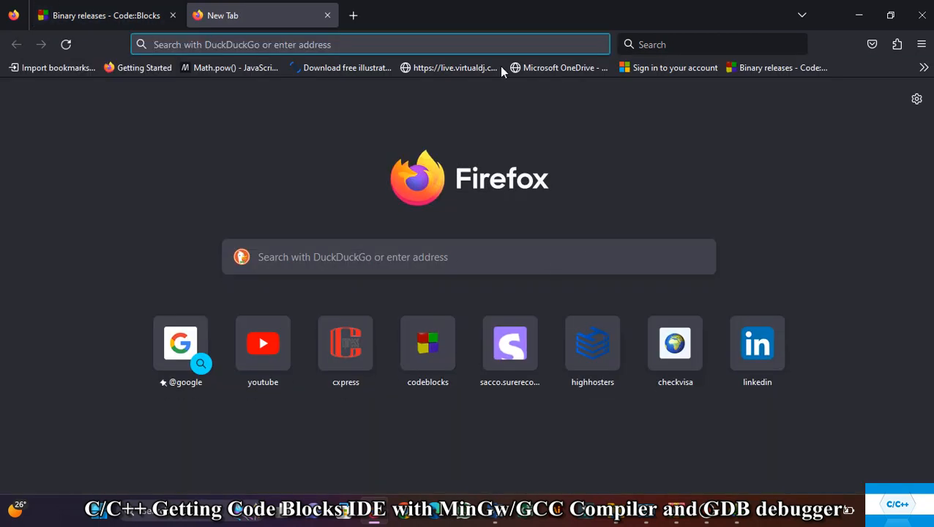
{"action": "left_click", "coordinate": [754, 67]}
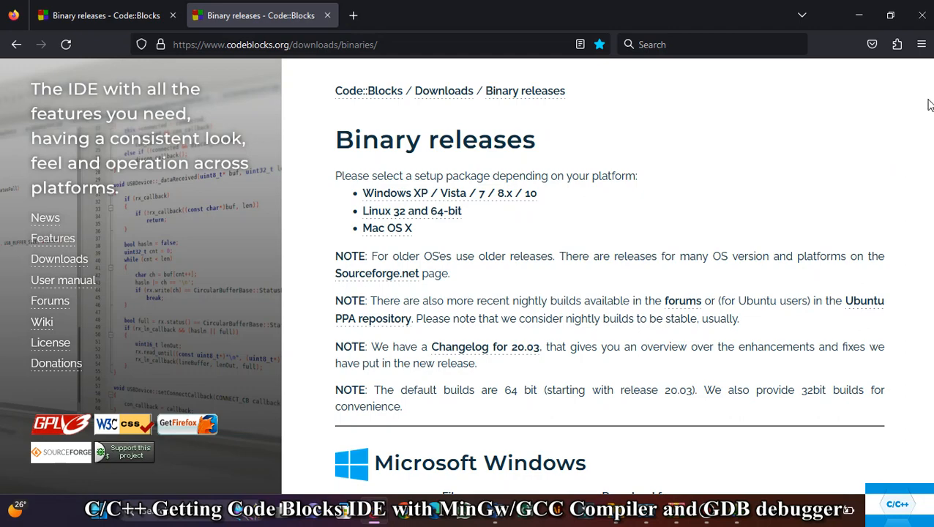
Examine the Microsoft Windows setup packages and the notes on which files include the MinGW compiler and GDB debugger
{"action": "left_click_drag", "start_coordinate": [930, 100], "coordinate": [930, 169]}
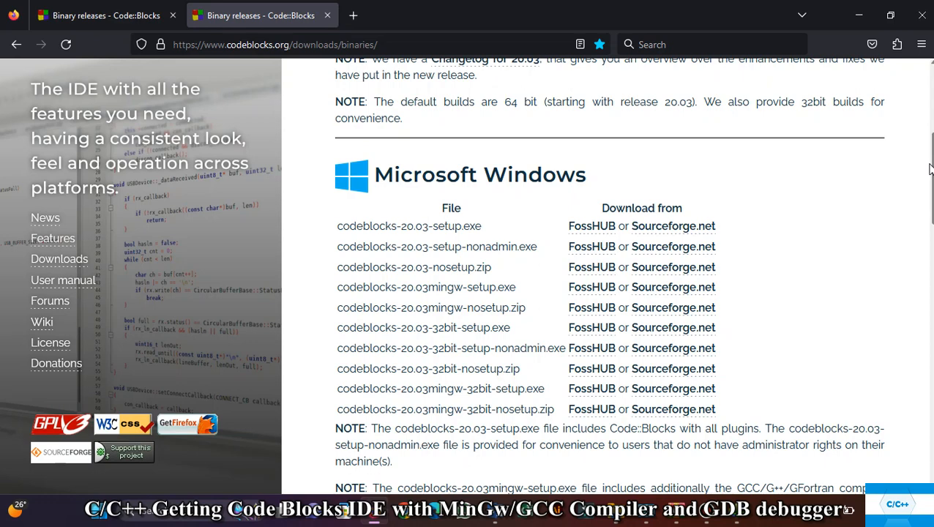
{"action": "left_click_drag", "start_coordinate": [496, 227], "coordinate": [359, 244]}
{"action": "left_click_drag", "start_coordinate": [545, 246], "coordinate": [396, 293]}
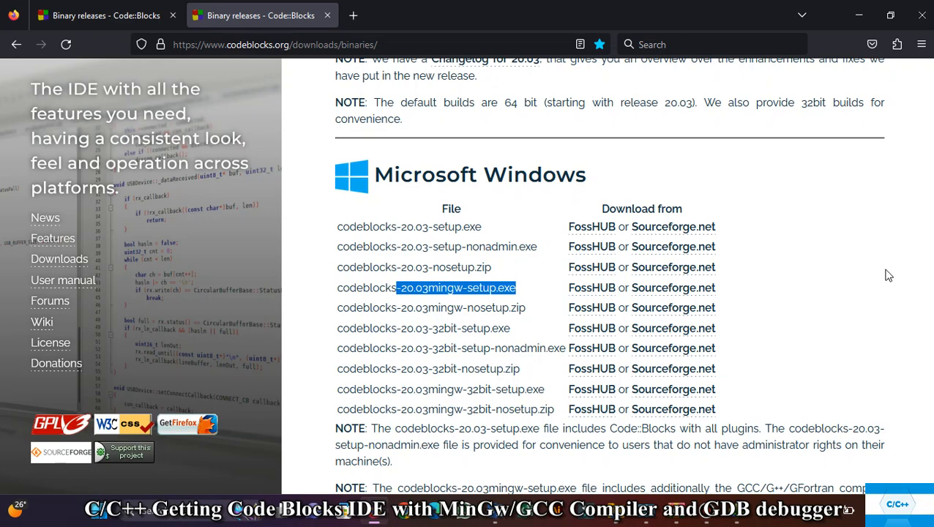
{"action": "left_click", "coordinate": [841, 262]}
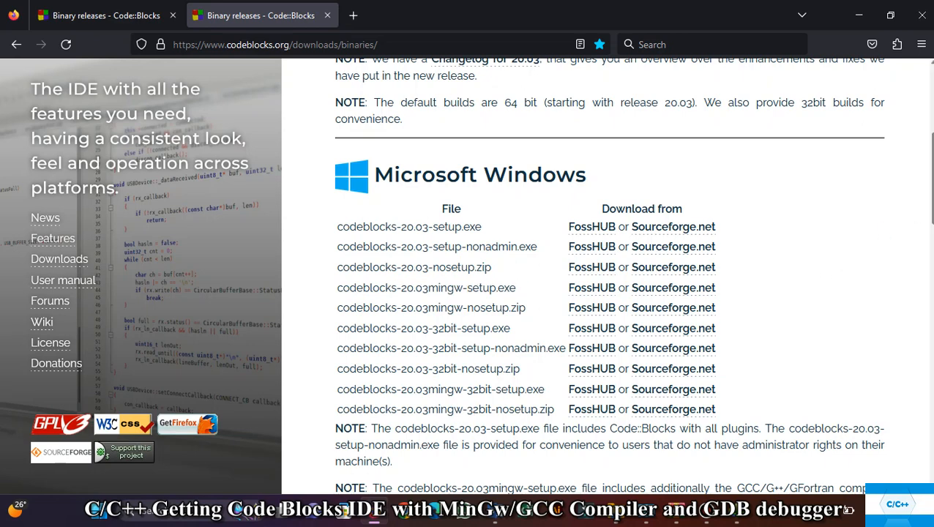
{"action": "scroll", "coordinate": [930, 234], "scroll_direction": "down", "scroll_amount": 4}
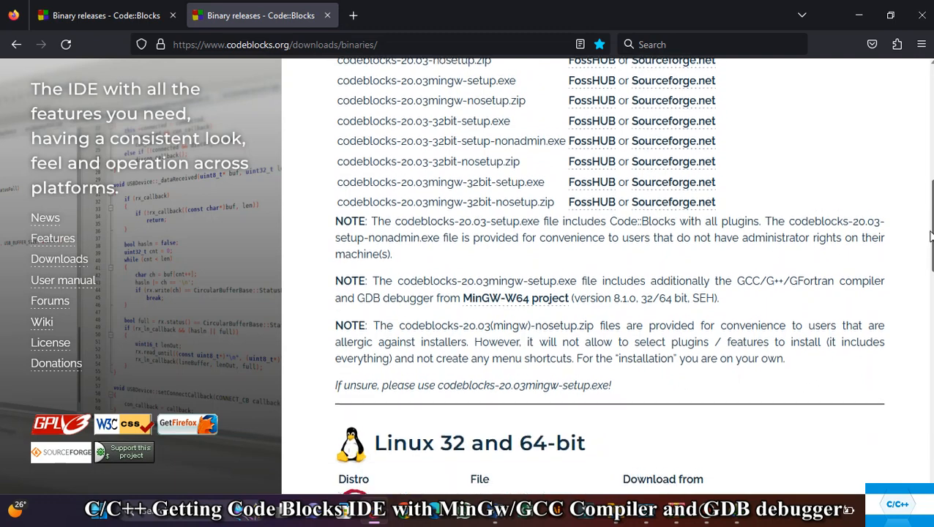
{"action": "scroll", "coordinate": [930, 234], "scroll_direction": "up", "scroll_amount": 1}
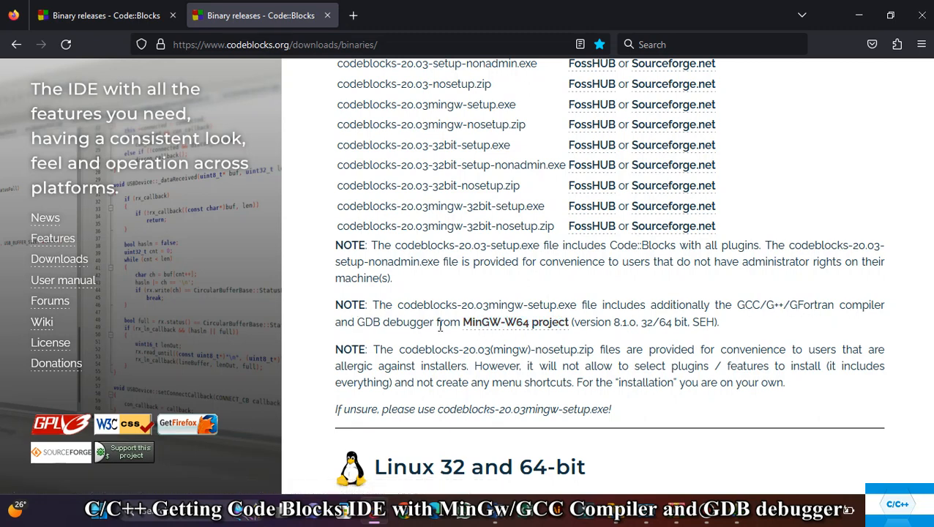
{"action": "left_click_drag", "start_coordinate": [723, 323], "coordinate": [424, 305]}
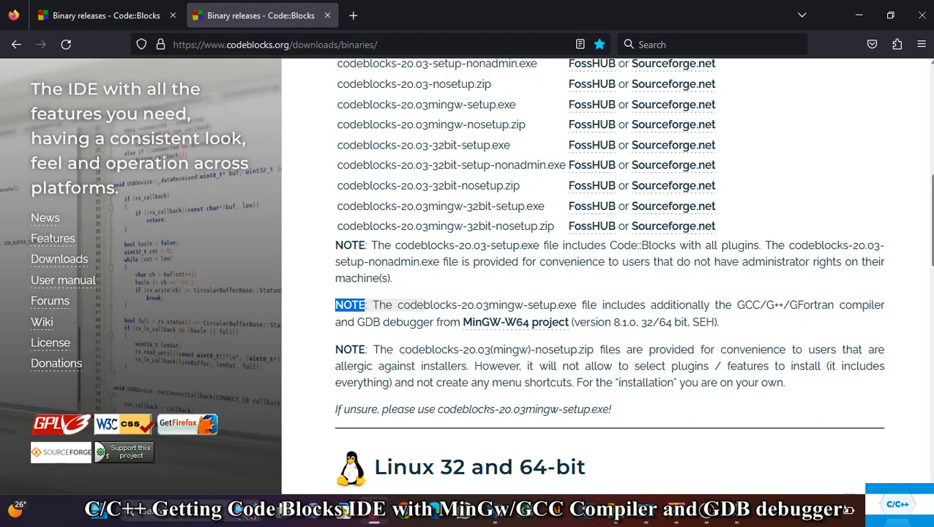
{"action": "scroll", "coordinate": [932, 217], "scroll_direction": "up", "scroll_amount": 2}
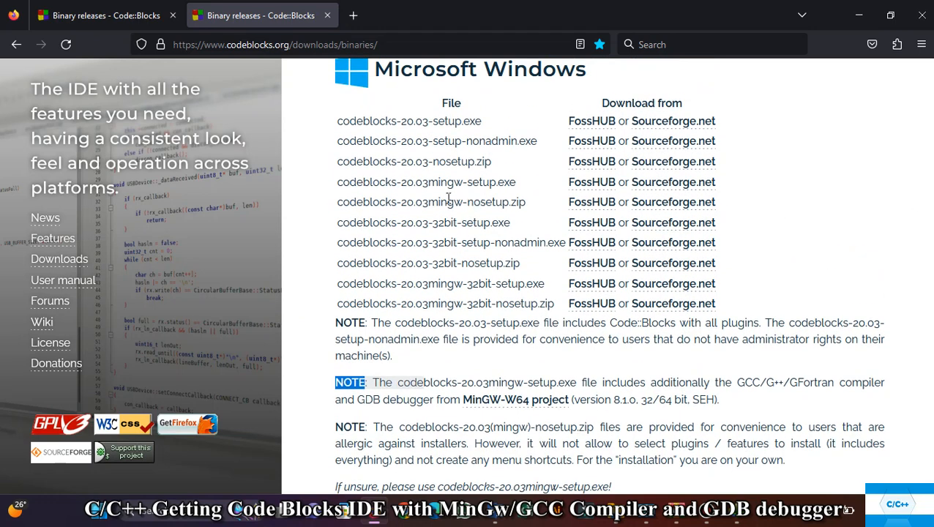
{"action": "left_click_drag", "start_coordinate": [524, 202], "coordinate": [334, 208]}
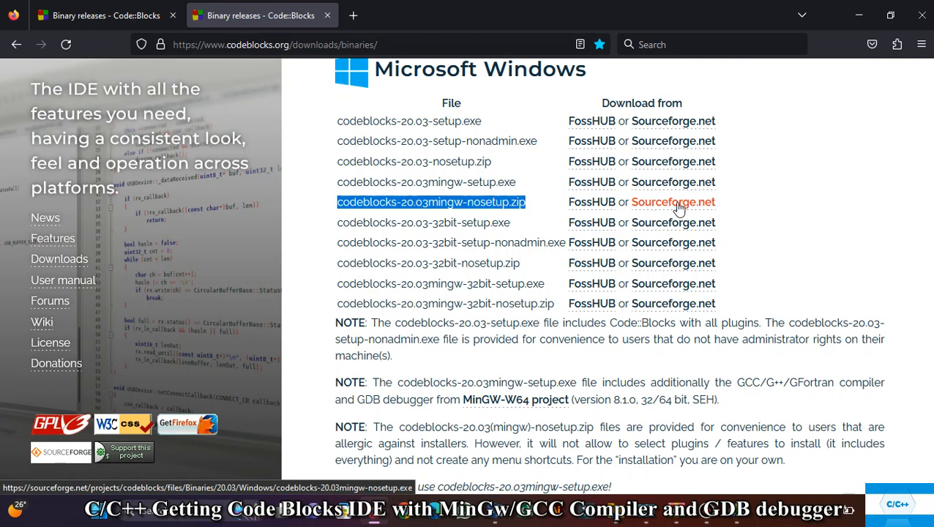
Start downloading the latest codeblocks-20.03mingw-setup.exe from SourceForge to the D: drive, pausing the transfer and minimizing its window
{"action": "left_click", "coordinate": [678, 205]}
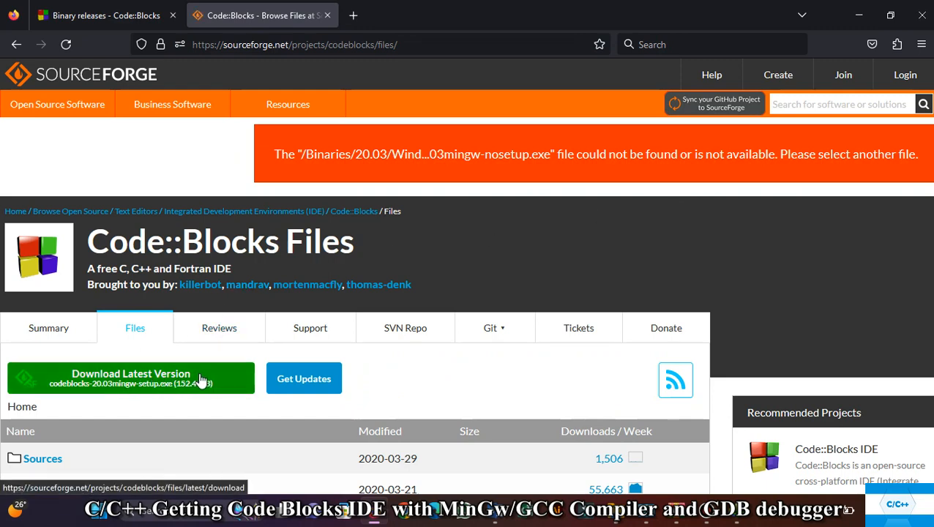
{"action": "left_click", "coordinate": [163, 386]}
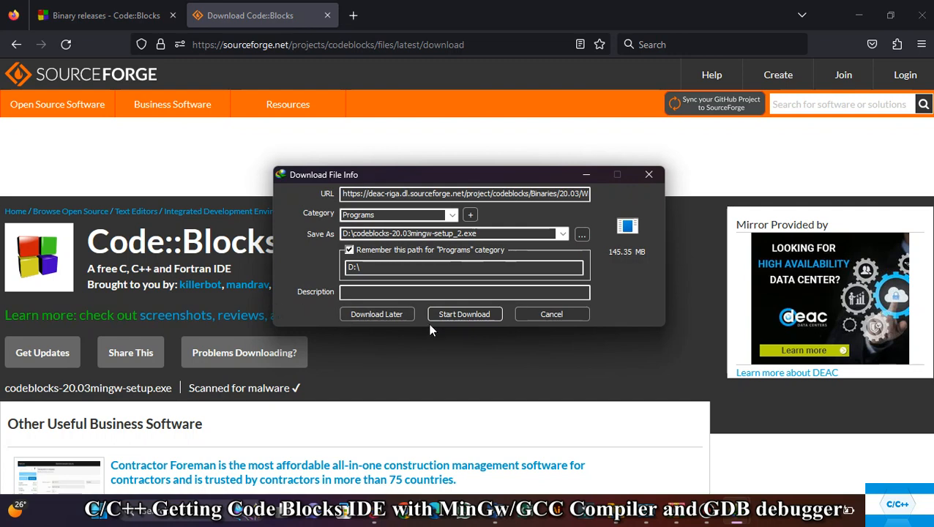
{"action": "left_click", "coordinate": [464, 315]}
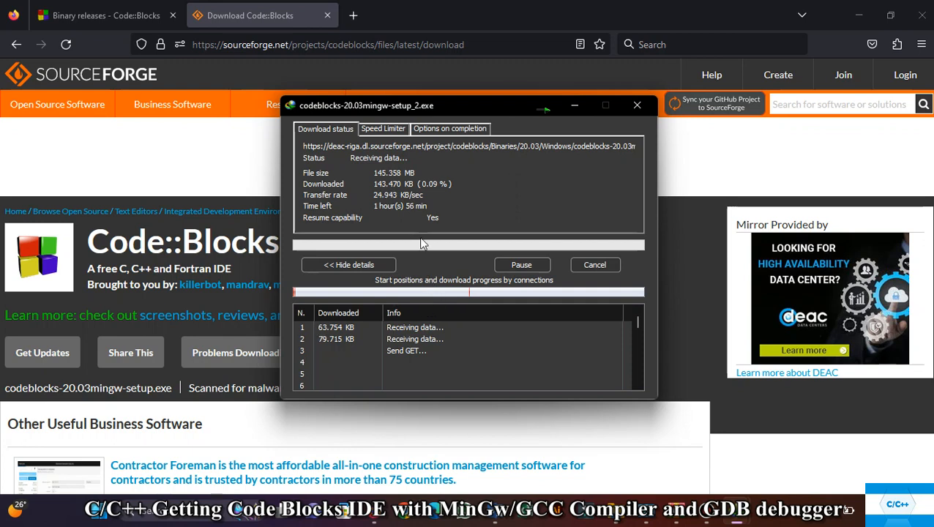
{"action": "left_click", "coordinate": [512, 268]}
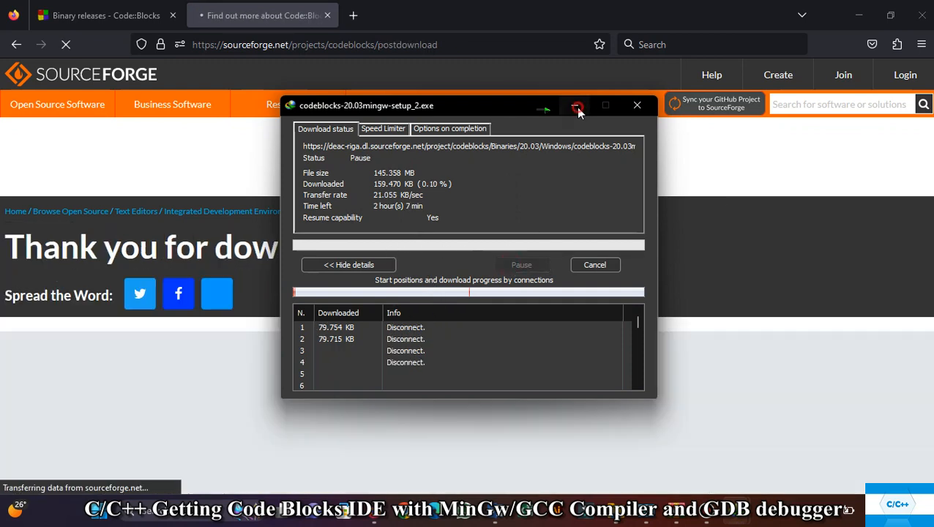
{"action": "left_click", "coordinate": [575, 106]}
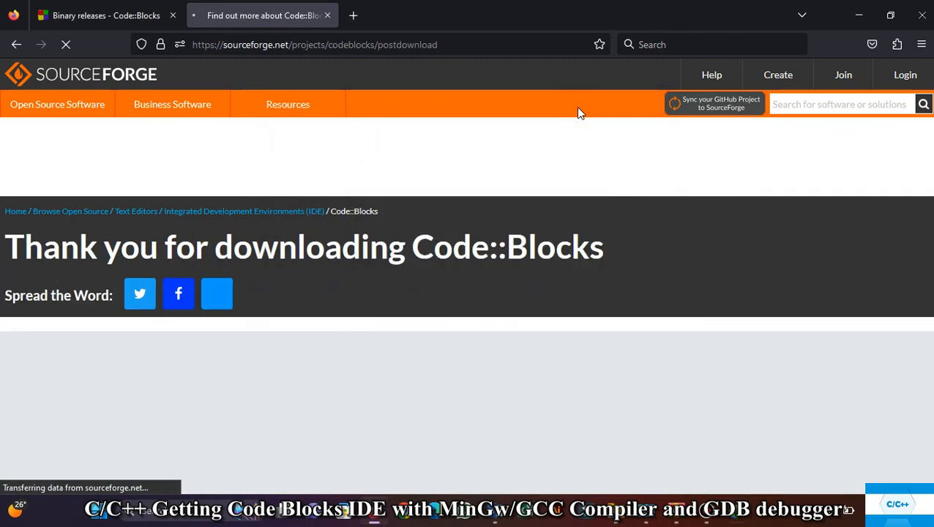
Launch the codeblocks-20.03mingw-setup installer from the D: drive in File Explorer and accept the license agreement
{"action": "left_click", "coordinate": [614, 519]}
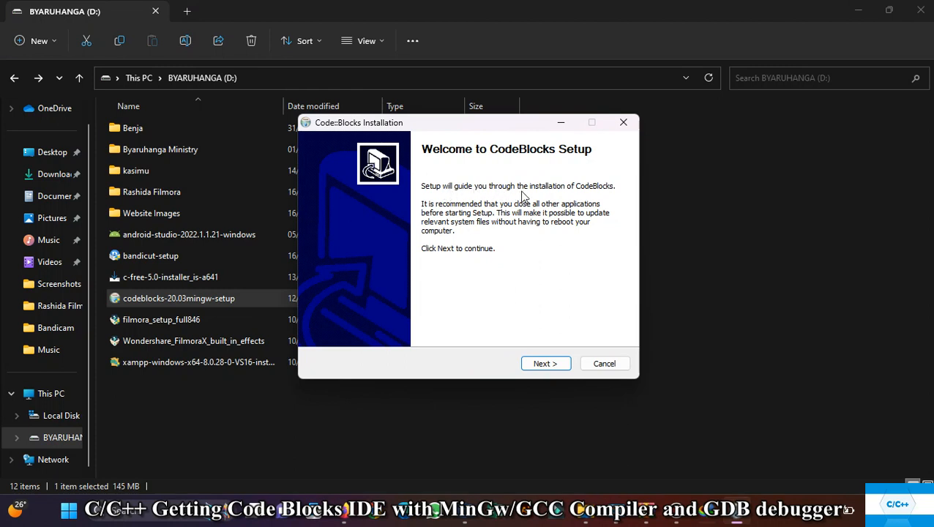
{"action": "left_click", "coordinate": [545, 364]}
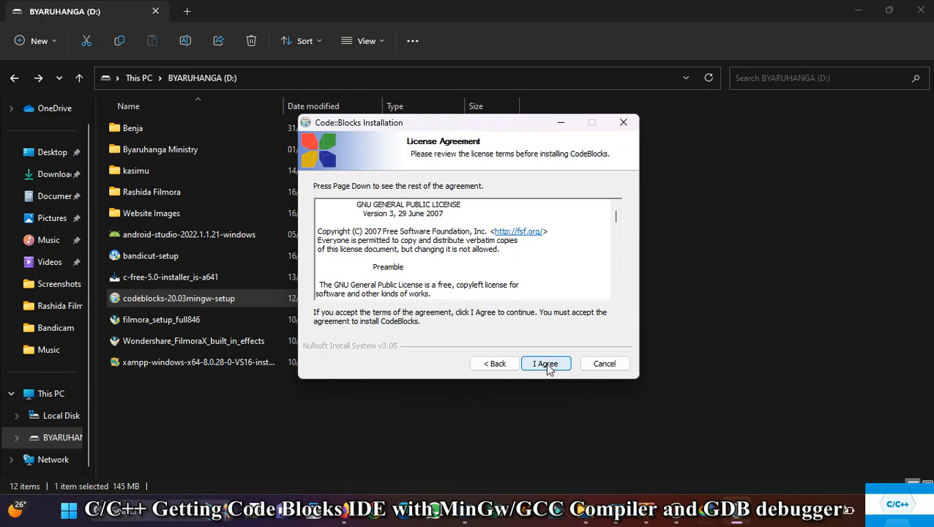
{"action": "left_click", "coordinate": [546, 363]}
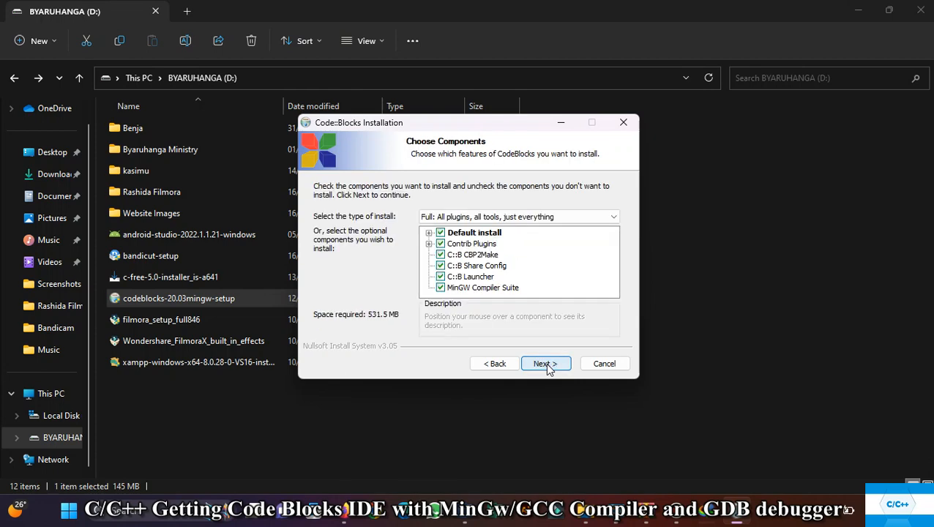
Install the Full component set, including the MinGW Compiler Suite, into C:\Program Files\CodeBlocks
{"action": "left_click", "coordinate": [859, 10]}
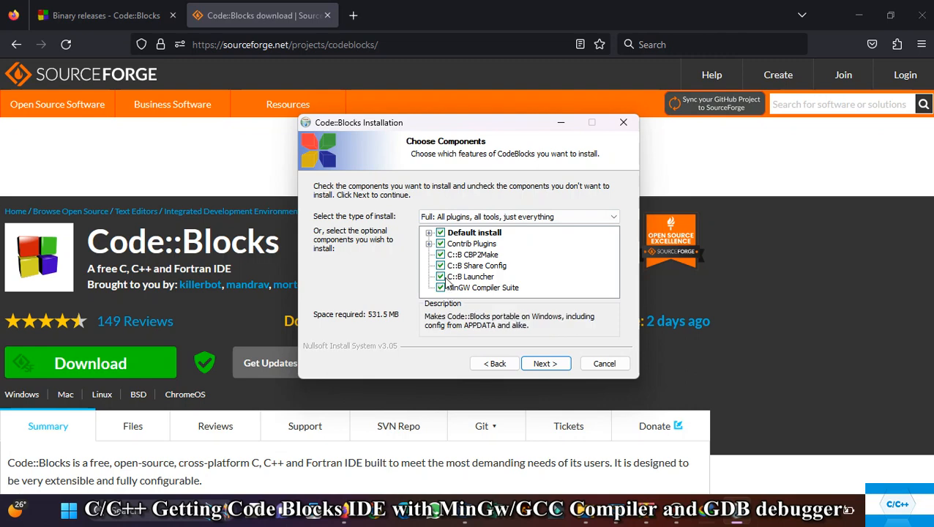
{"action": "left_click", "coordinate": [544, 364]}
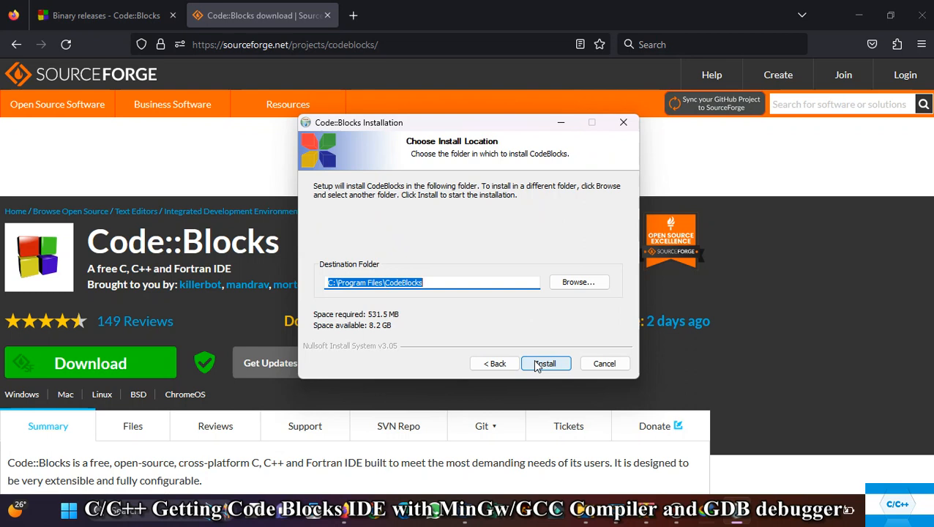
{"action": "left_click", "coordinate": [546, 363]}
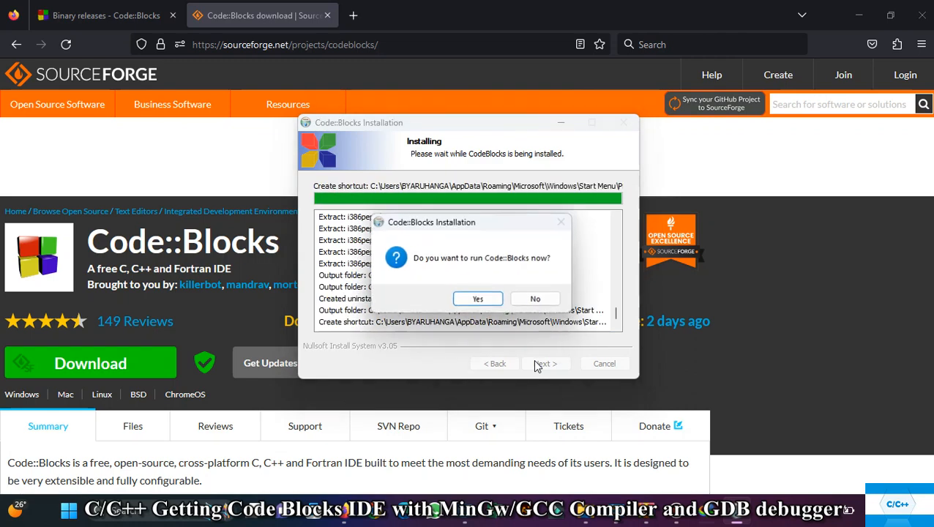
Choose to run Code::Blocks, finish the setup wizard and minimize the browser to reach the Code::Blocks window
{"action": "left_click", "coordinate": [473, 302]}
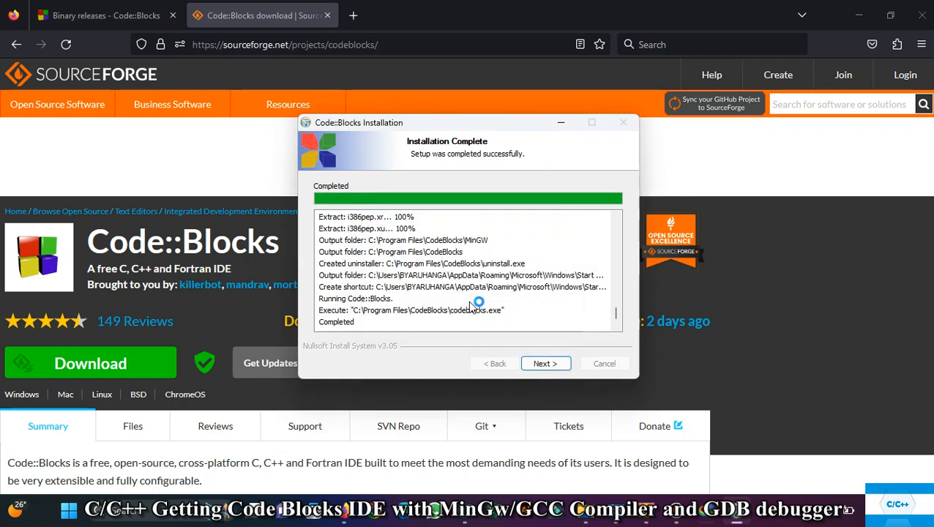
{"action": "left_click", "coordinate": [544, 364]}
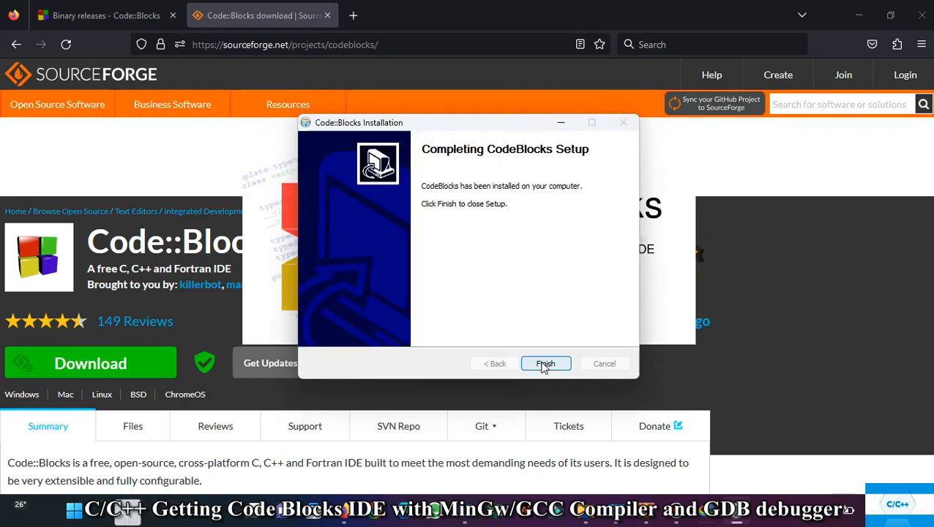
{"action": "left_click", "coordinate": [545, 364]}
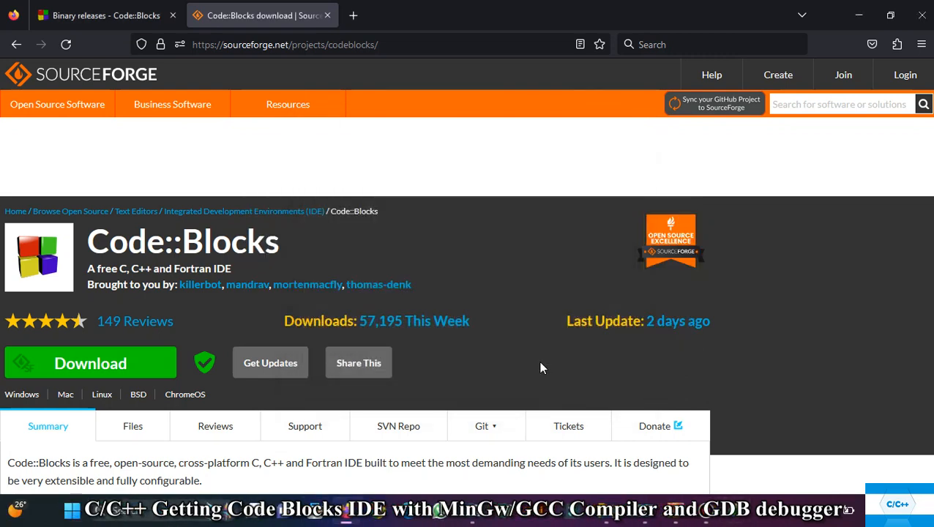
{"action": "left_click", "coordinate": [855, 14]}
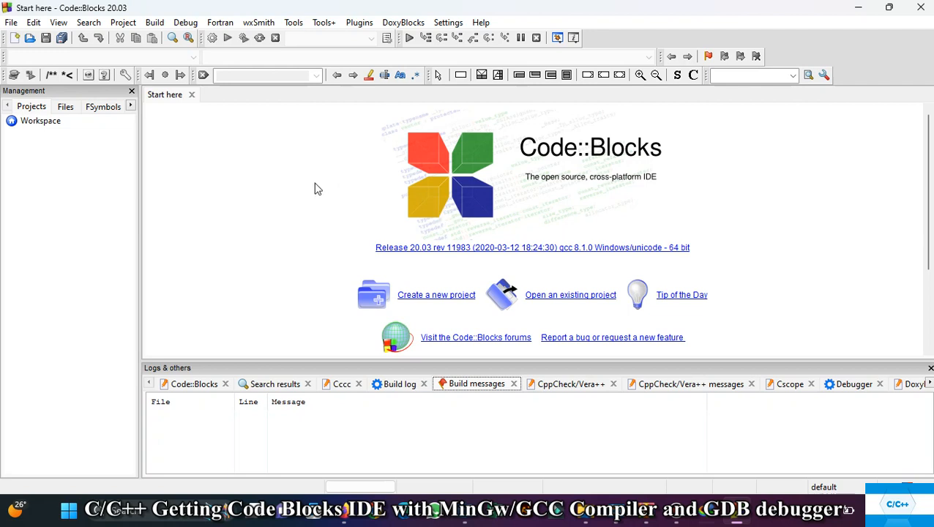
Start a new project from the Console application template
{"action": "left_click", "coordinate": [11, 24]}
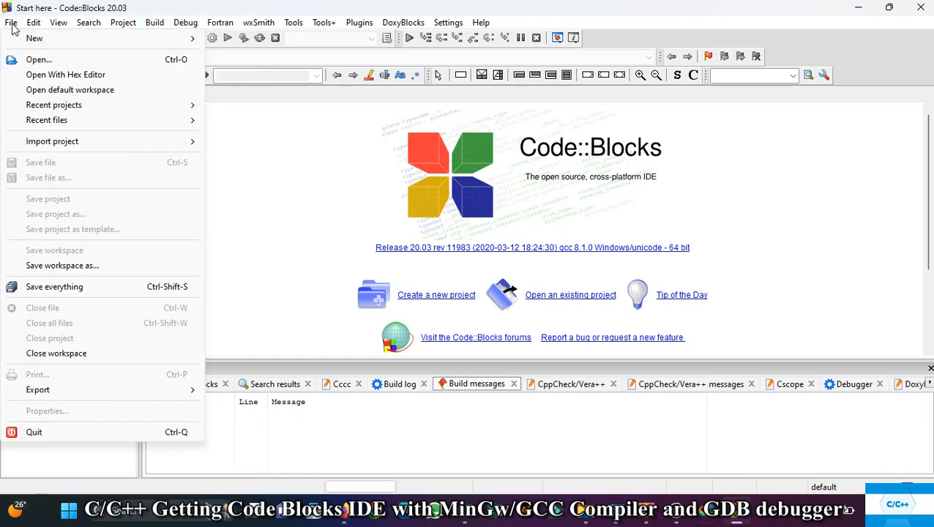
{"action": "mouse_move", "coordinate": [96, 42]}
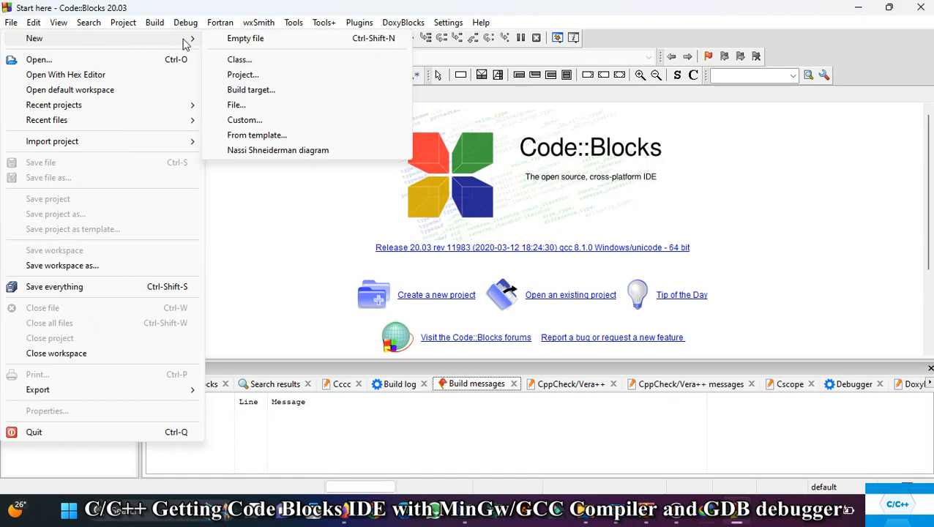
{"action": "left_click", "coordinate": [244, 76]}
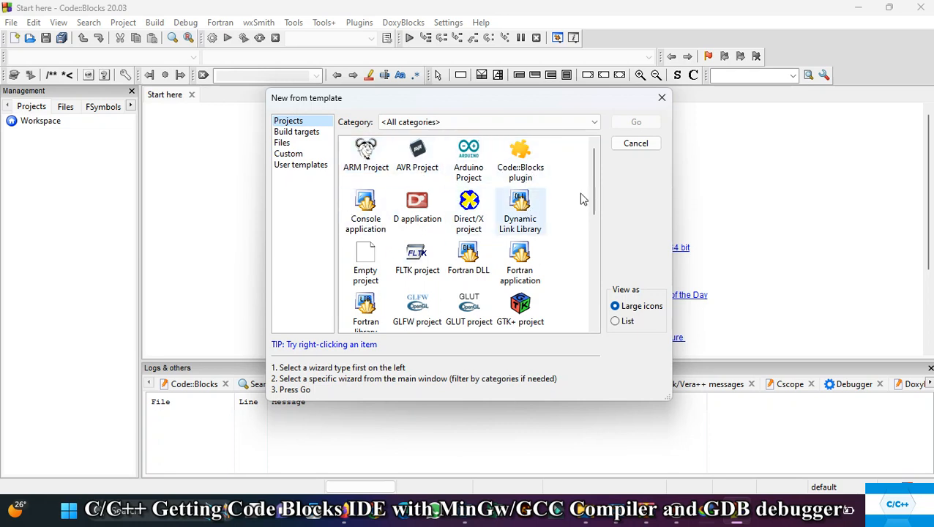
{"action": "left_click_drag", "start_coordinate": [590, 188], "coordinate": [583, 168]}
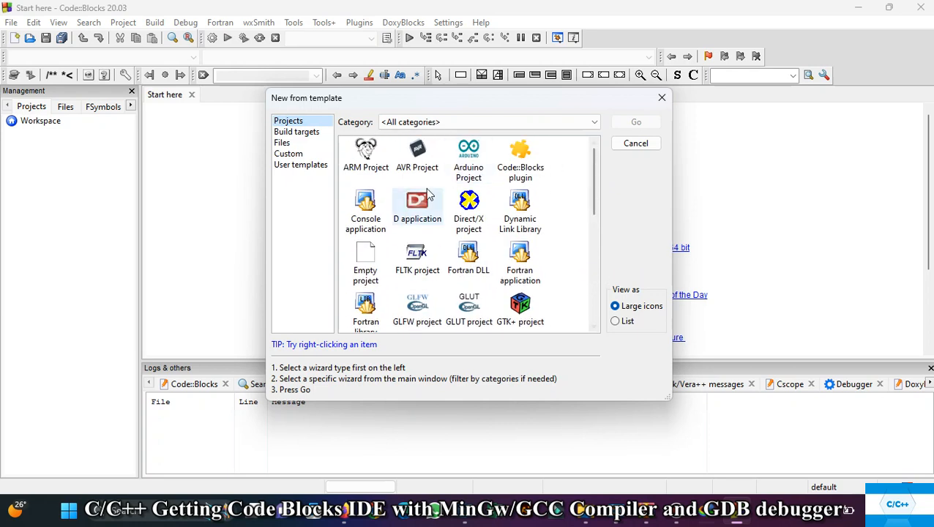
{"action": "left_click", "coordinate": [366, 210]}
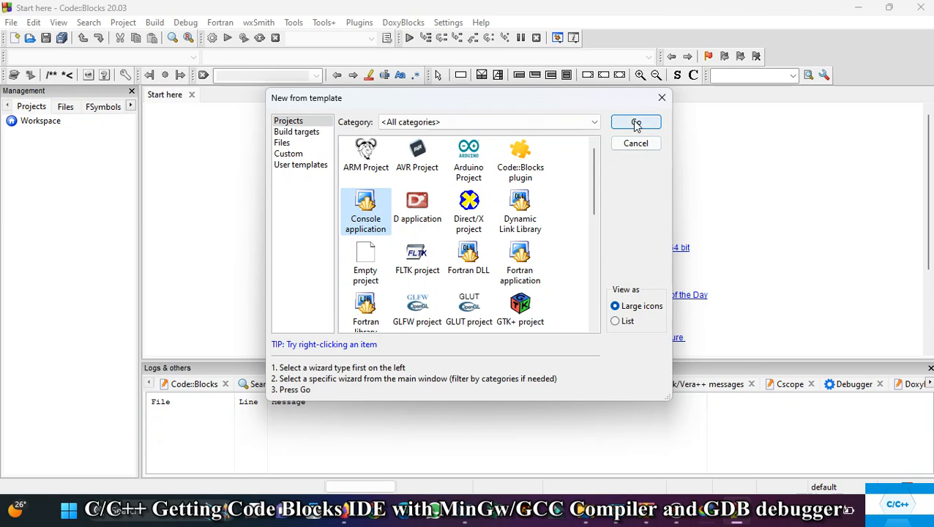
{"action": "left_click", "coordinate": [637, 123]}
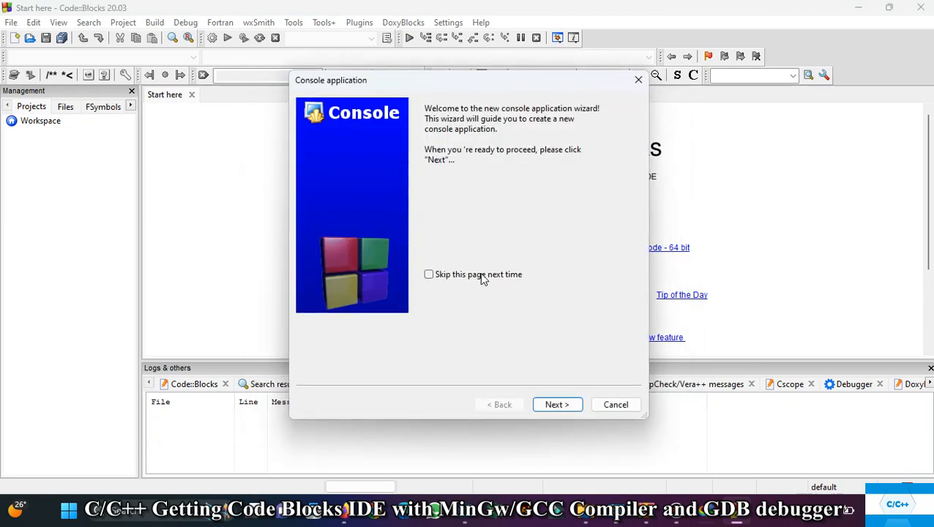
Continue past the console wizard's welcome page and choose C++ as the project language
{"action": "left_click", "coordinate": [555, 405]}
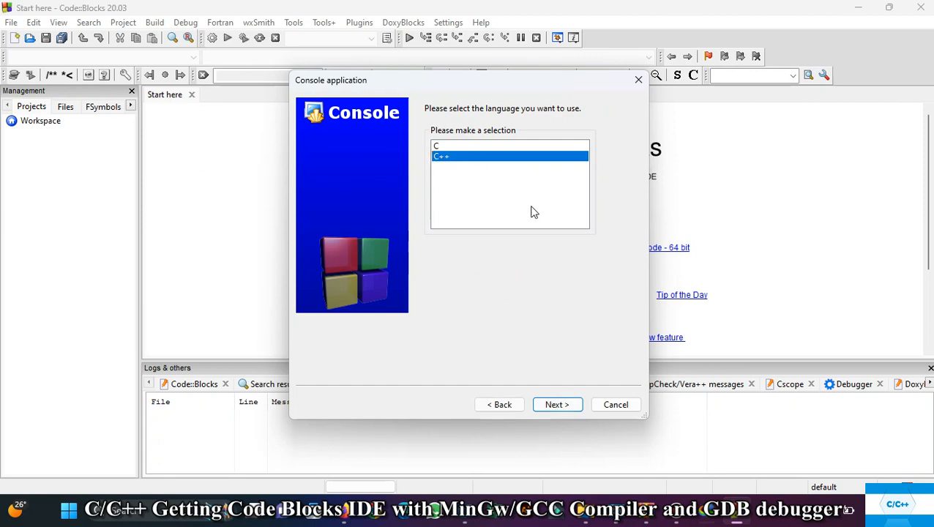
{"action": "left_click", "coordinate": [498, 150]}
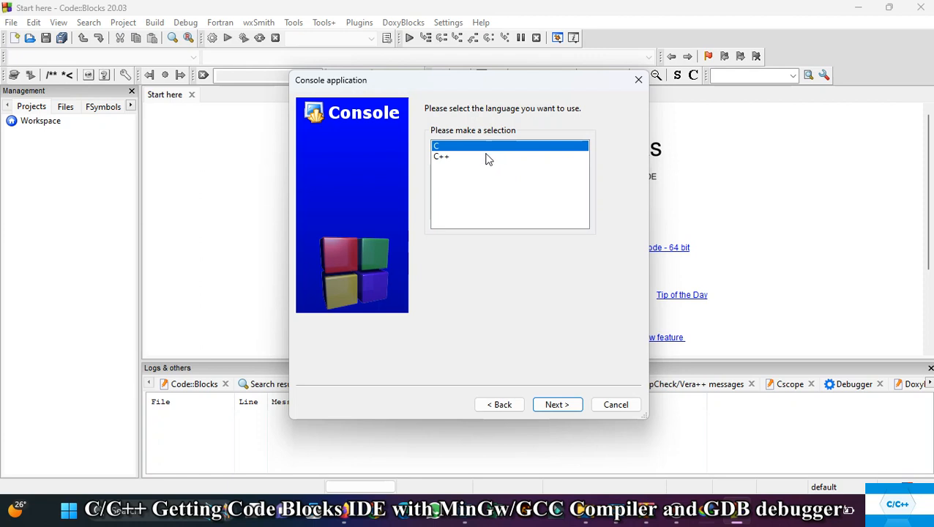
{"action": "left_click", "coordinate": [488, 157]}
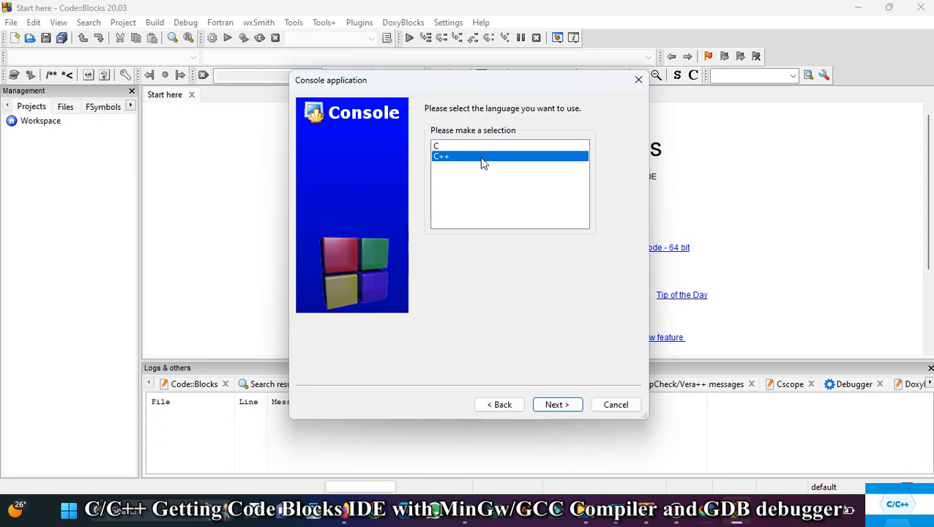
{"action": "left_click", "coordinate": [556, 405]}
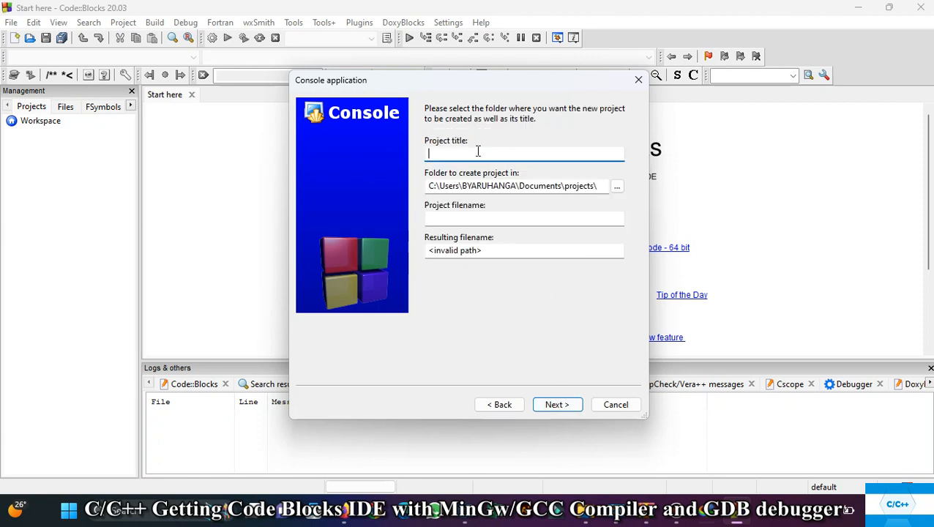
Title the project Hello World, keep the default Documents\projects folder and continue to the compiler settings
{"action": "type", "text": "Hell"}
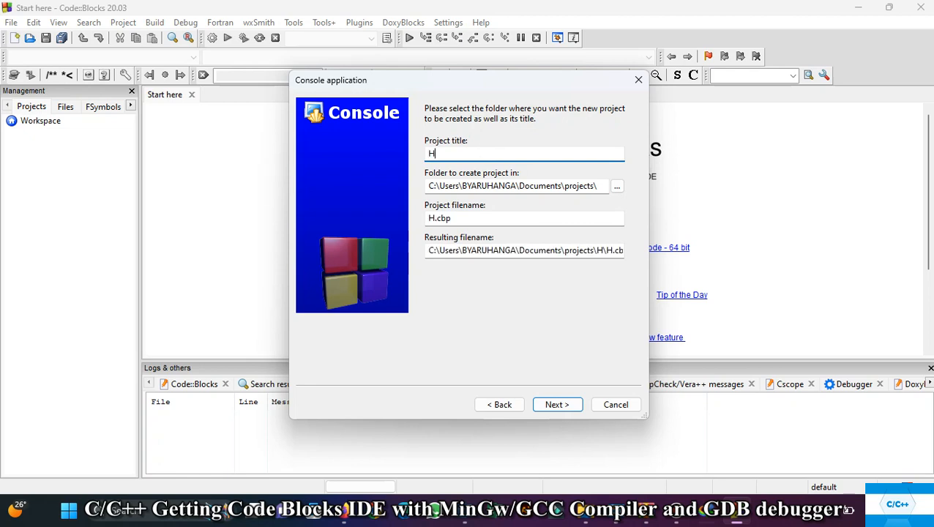
{"action": "key", "text": "BackSpace"}
{"action": "key", "text": "BackSpace"}
{"action": "type", "text": "llo W"}
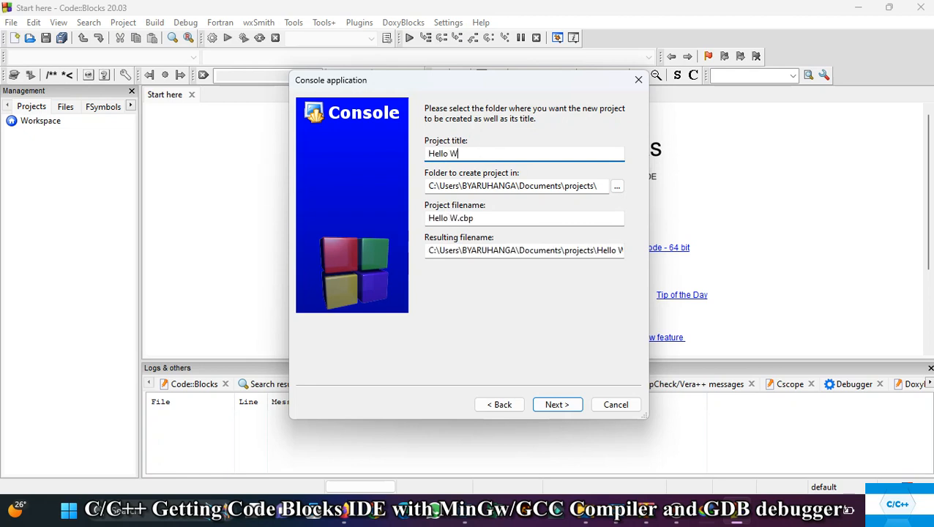
{"action": "type", "text": "rld"}
{"action": "key", "text": "BackSpace"}
{"action": "key", "text": "BackSpace"}
{"action": "key", "text": "BackSpace"}
{"action": "type", "text": "orld"}
{"action": "left_click", "coordinate": [617, 188]}
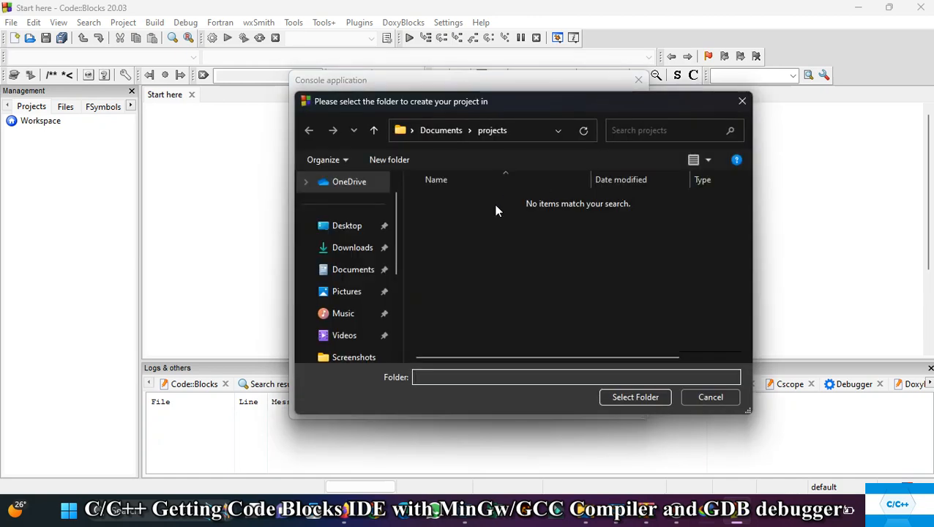
{"action": "left_click", "coordinate": [742, 102]}
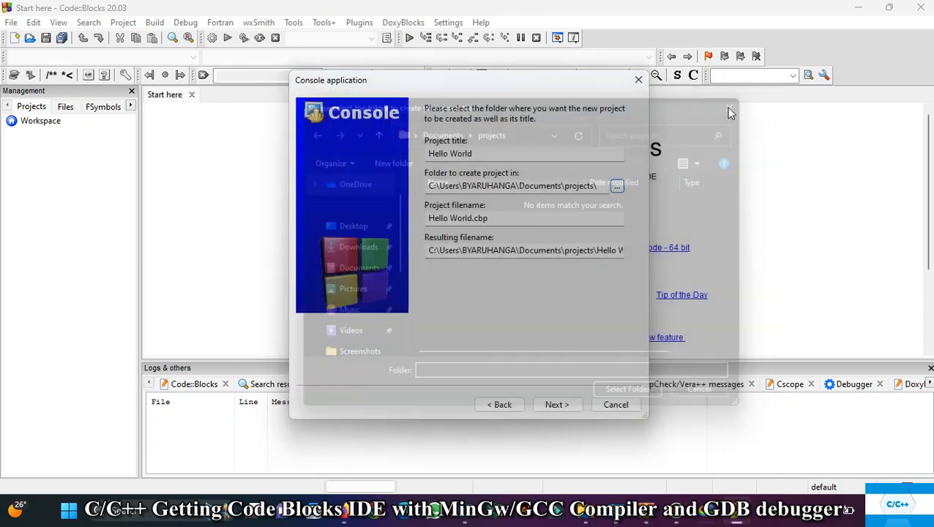
{"action": "left_click", "coordinate": [557, 405]}
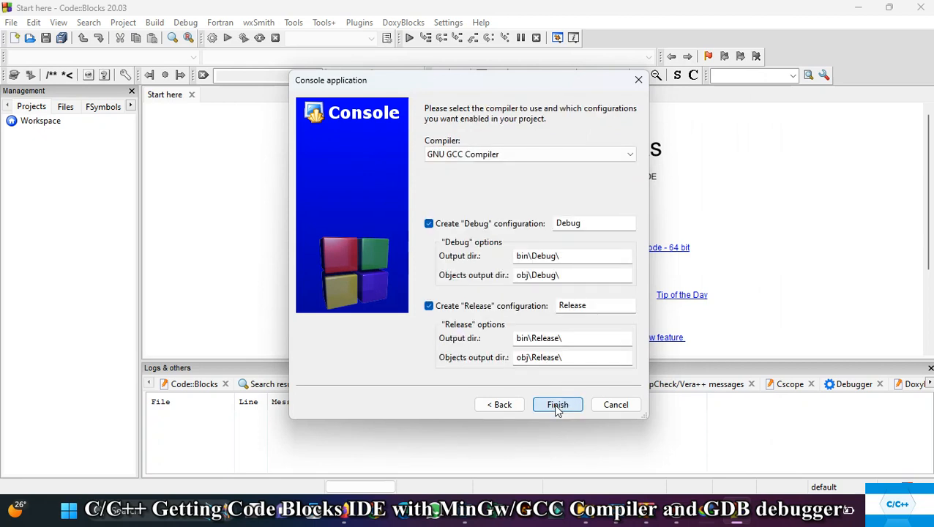
Select GNU GCC Compiler, keep the Debug and Release configurations enabled and finish creating the project
{"action": "left_click", "coordinate": [492, 155]}
{"action": "left_click", "coordinate": [495, 156]}
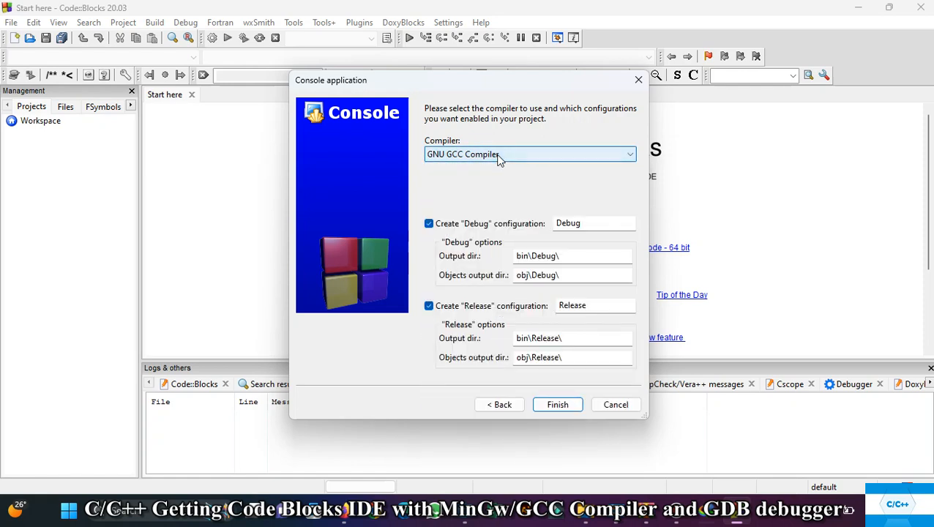
{"action": "left_click", "coordinate": [504, 156]}
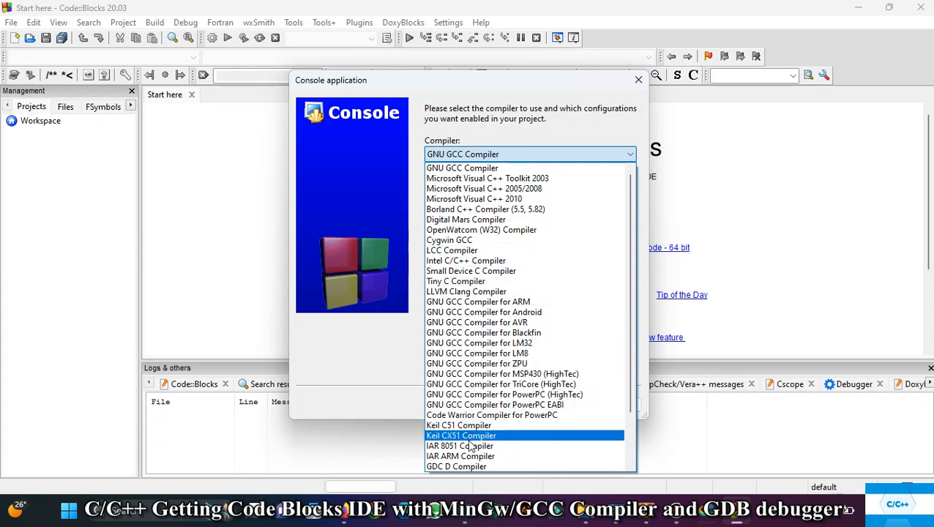
{"action": "left_click", "coordinate": [473, 169]}
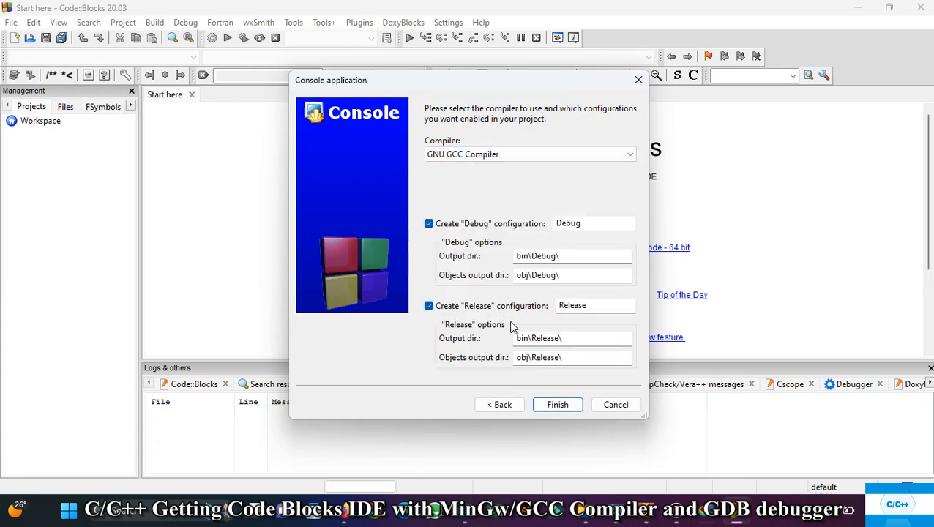
{"action": "left_click", "coordinate": [557, 405]}
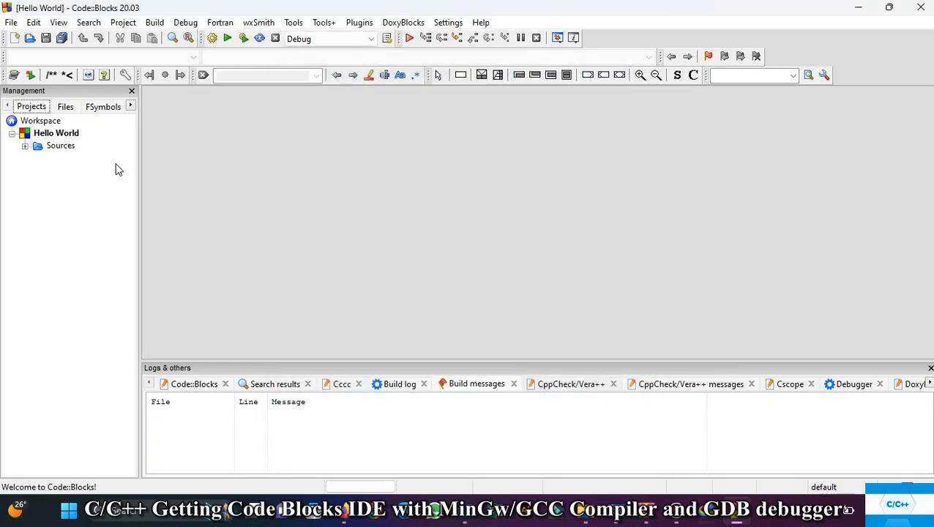
Open main.cpp from the Hello World project's Sources, and build and run the program until its console is dismissed
{"action": "left_click", "coordinate": [25, 146]}
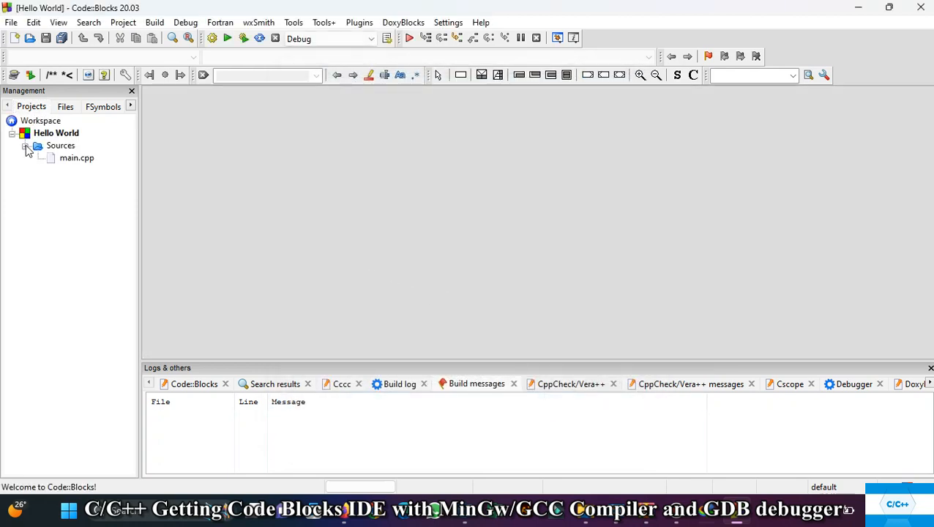
{"action": "double_click", "coordinate": [63, 161]}
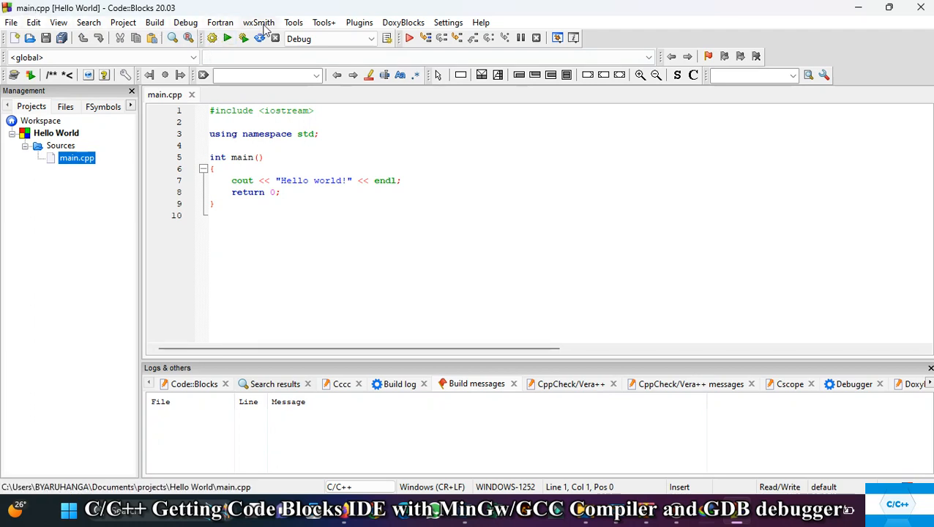
{"action": "left_click", "coordinate": [213, 38]}
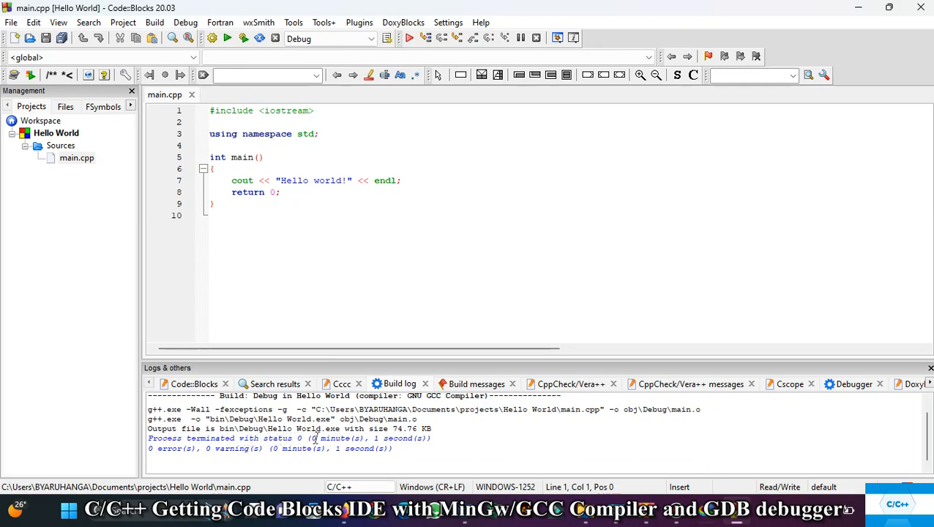
{"action": "left_click", "coordinate": [226, 38]}
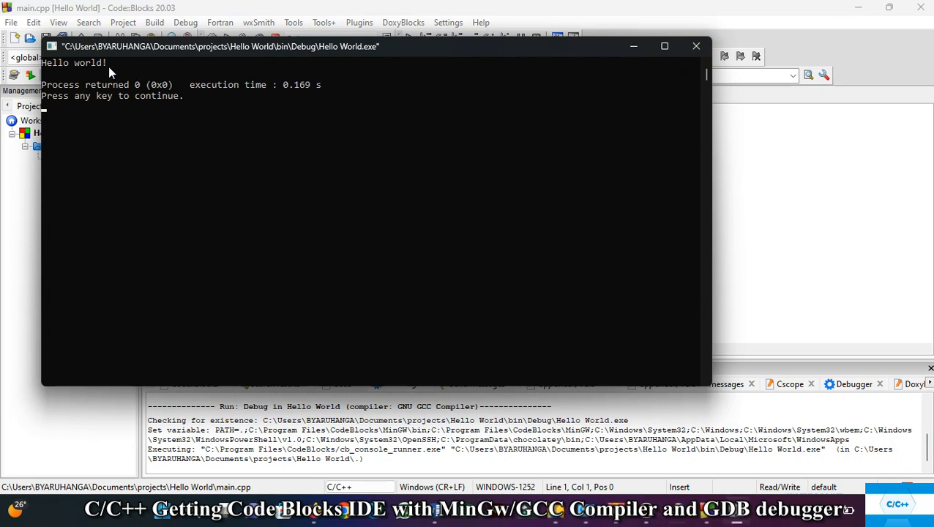
{"action": "key", "text": "Return"}
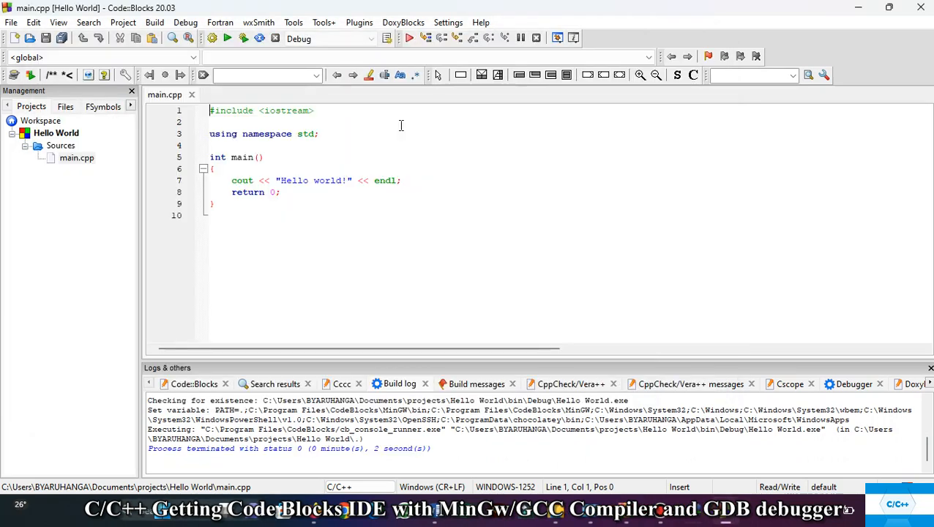
Add a semicolon after int main() on line 5 of main.cpp and build the project to test error reporting
{"action": "left_click", "coordinate": [268, 156]}
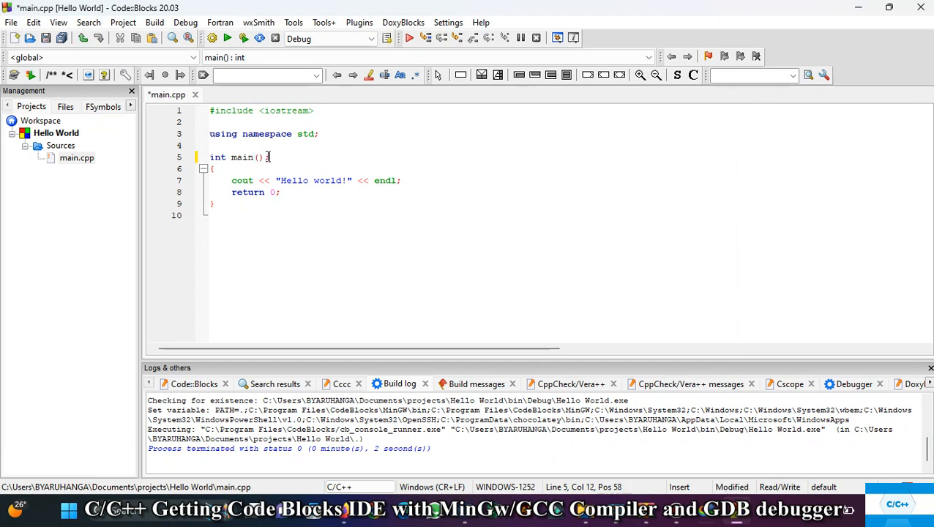
{"action": "left_click", "coordinate": [212, 39]}
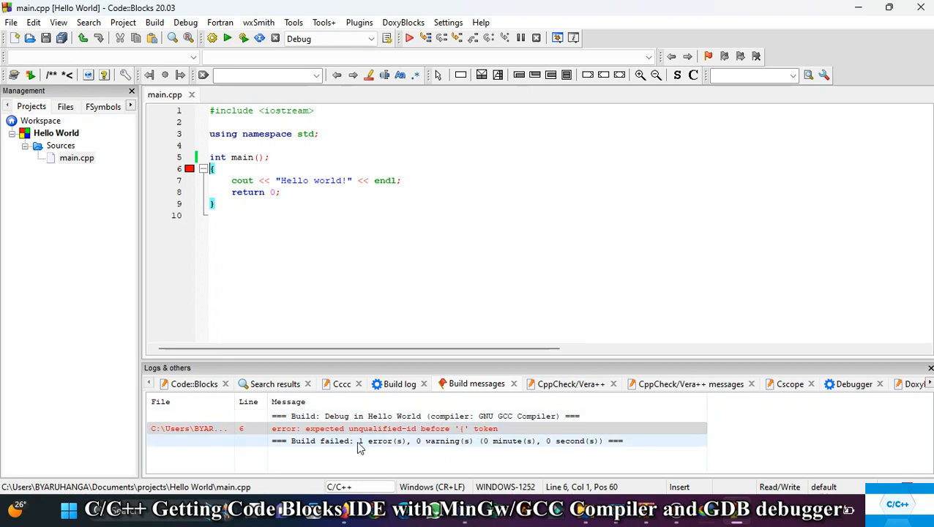
Delete the semicolon after int main() on line 5, run the program again and close its console window
{"action": "left_click", "coordinate": [273, 157]}
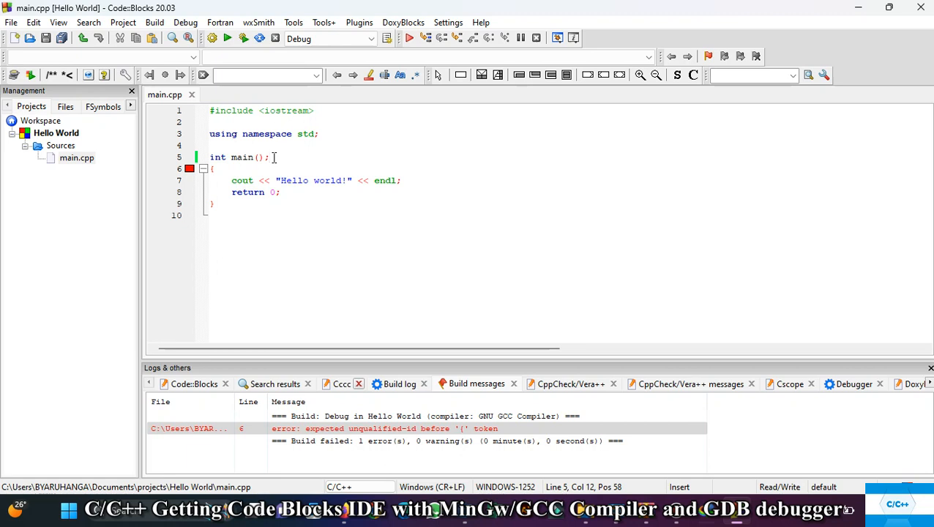
{"action": "key", "text": "BackSpace"}
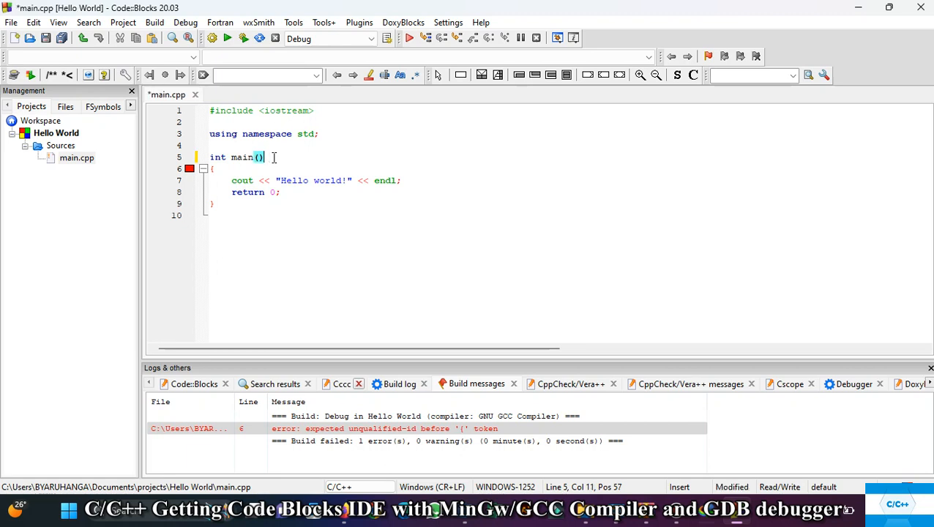
{"action": "left_click", "coordinate": [229, 39]}
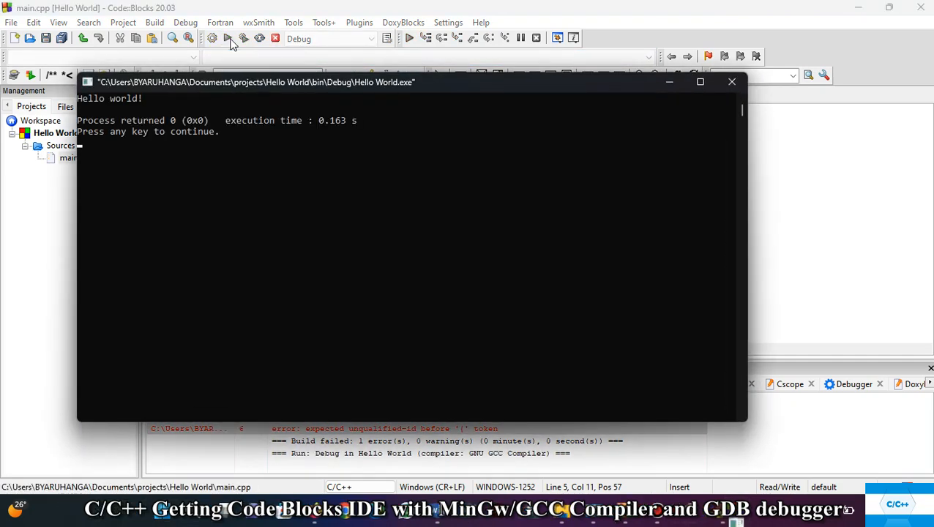
{"action": "left_click", "coordinate": [733, 84]}
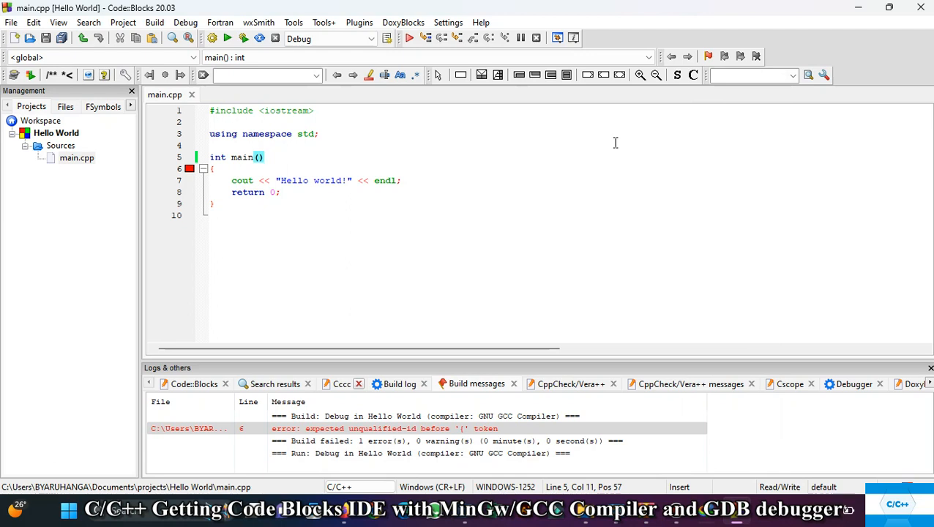